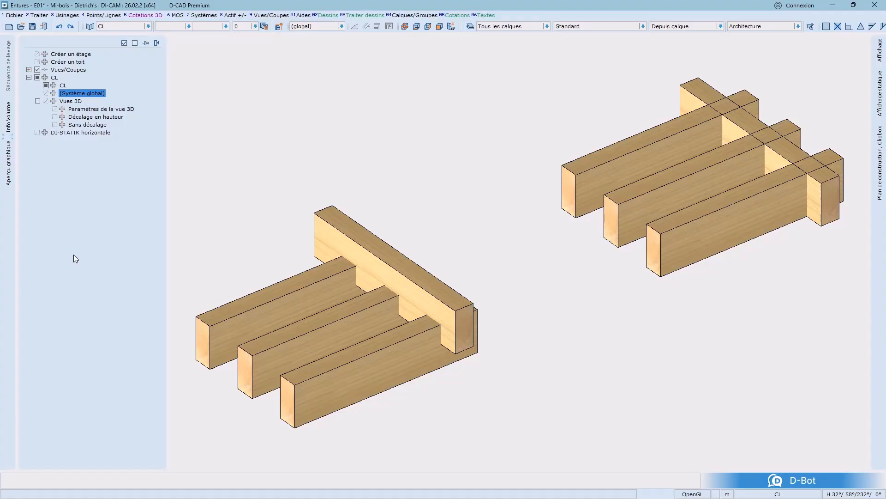
Switch between the height-offset and no-offset 3D views, ending on the height-offset view
{"action": "double_click", "coordinate": [118, 117]}
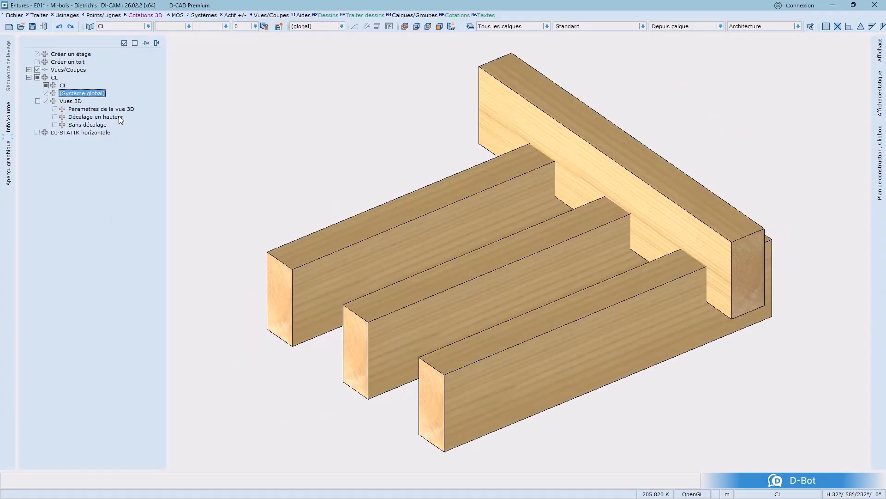
{"action": "double_click", "coordinate": [100, 125]}
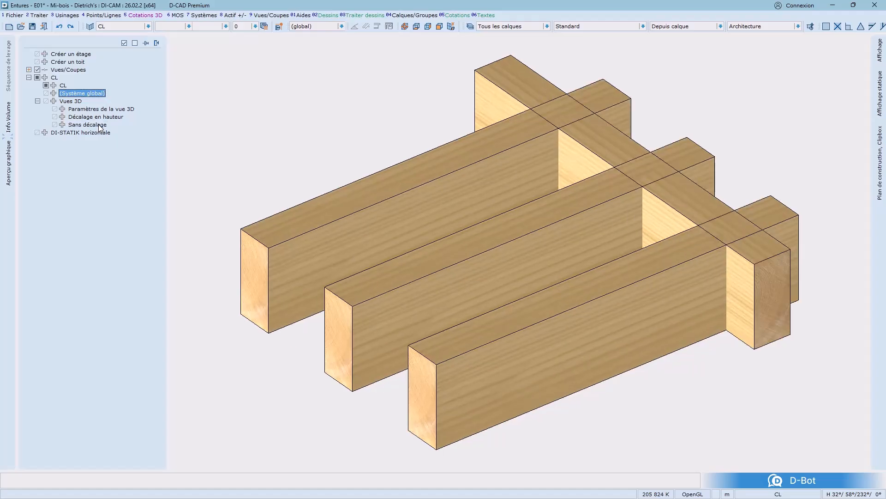
{"action": "double_click", "coordinate": [106, 118]}
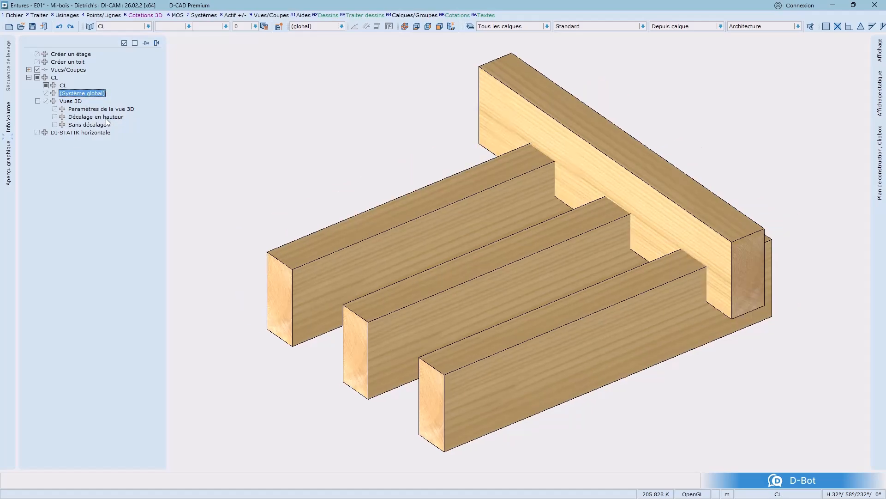
Turn on transparent bodies for the display
{"action": "right_click", "coordinate": [284, 171]}
{"action": "mouse_move", "coordinate": [355, 303]}
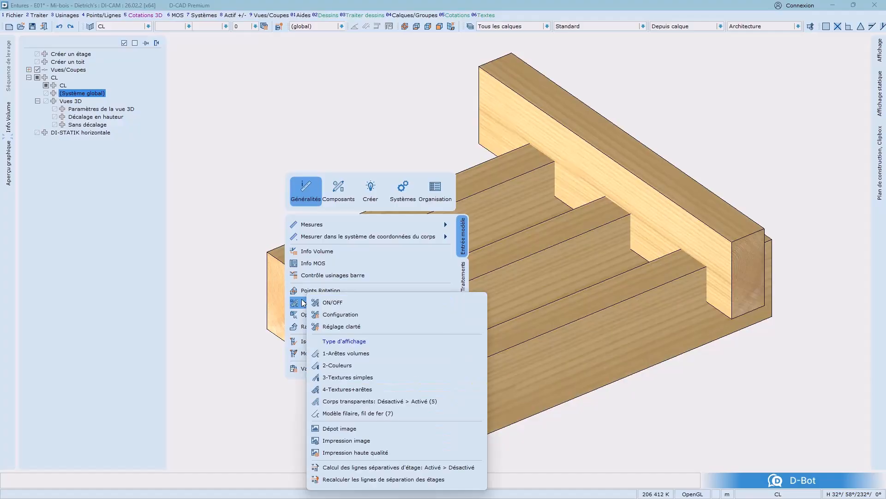
{"action": "left_click", "coordinate": [377, 400]}
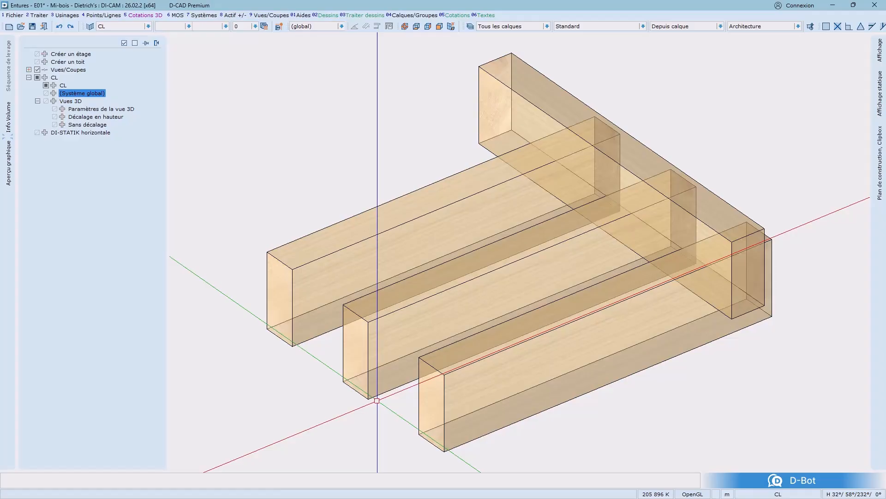
Select the cross beam and the front joist with a selection line and start the Mi-bois half-lap joint
{"action": "left_click", "coordinate": [696, 396]}
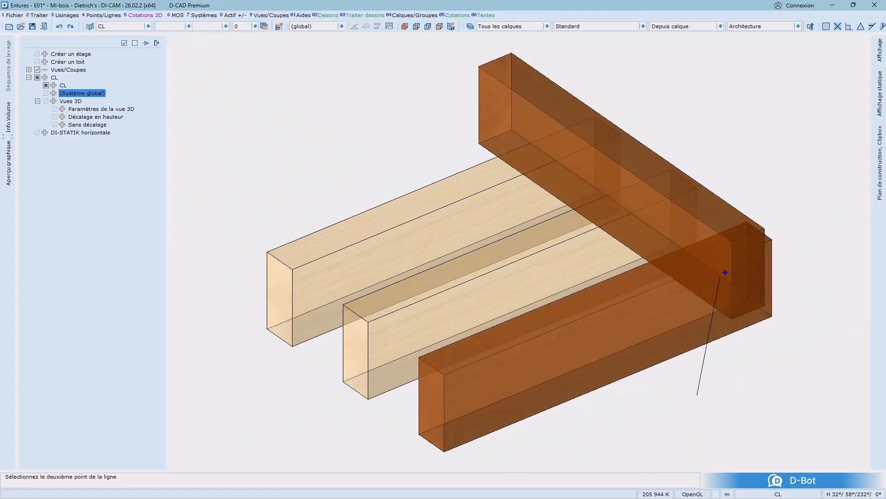
{"action": "left_click", "coordinate": [721, 276]}
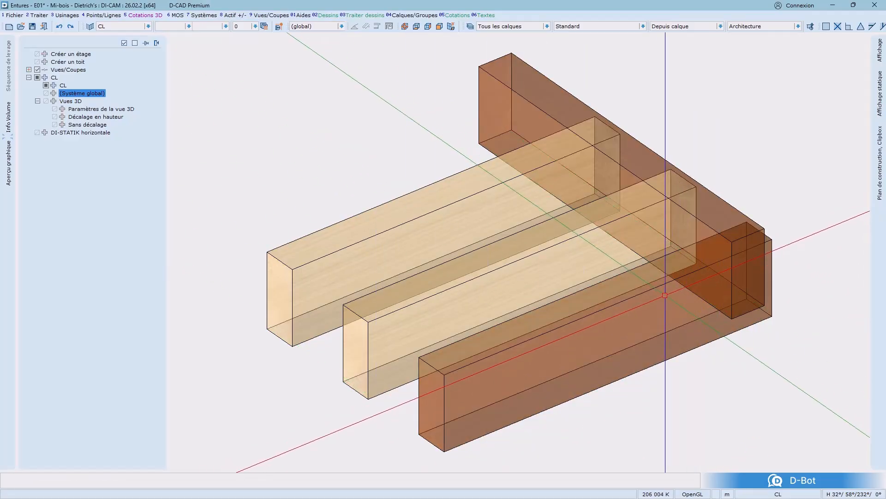
{"action": "right_click", "coordinate": [664, 295]}
{"action": "mouse_move", "coordinate": [780, 272]}
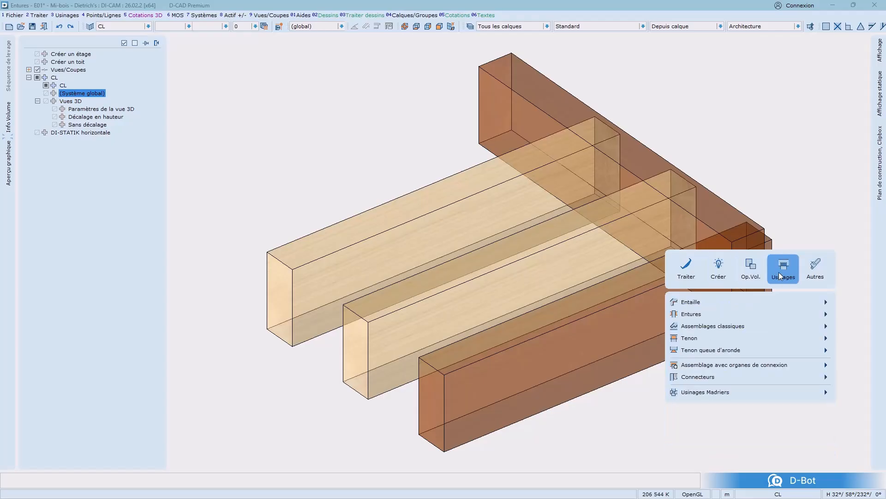
{"action": "mouse_move", "coordinate": [770, 311]}
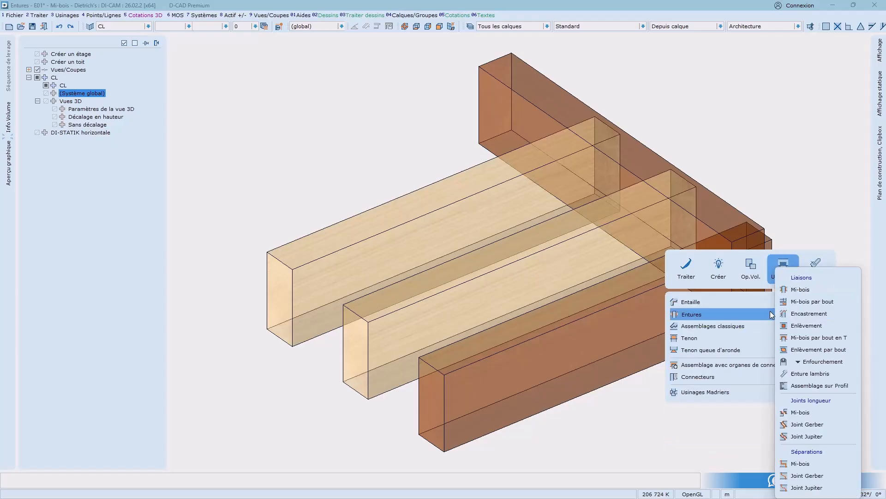
{"action": "left_click", "coordinate": [813, 290]}
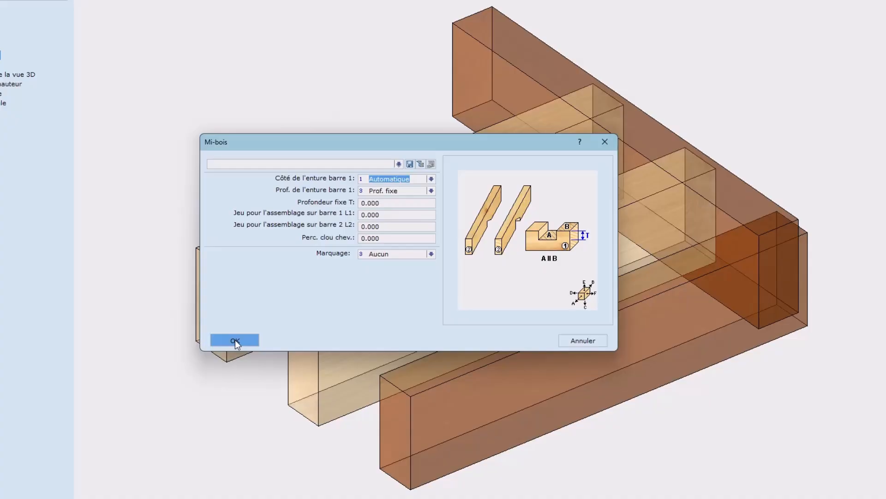
Set the depth of the joint in bar 1 to Diviser, apply it on the cross beam, and undo the joint
{"action": "left_click", "coordinate": [400, 190]}
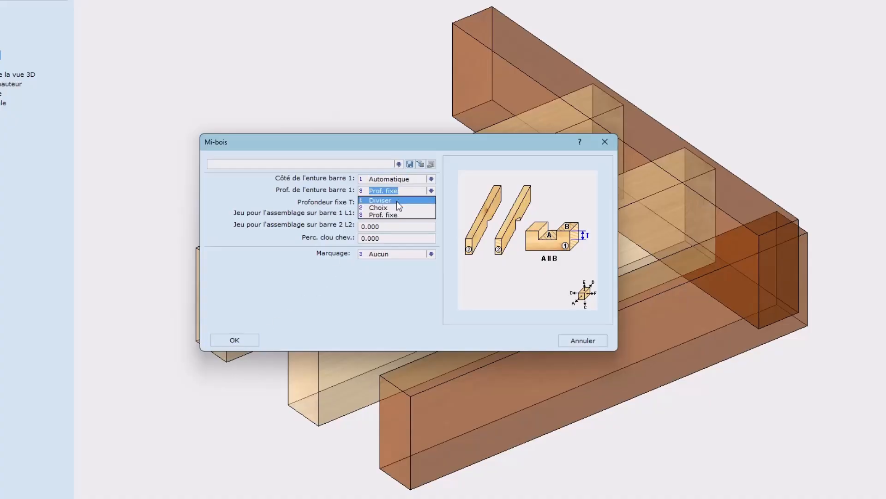
{"action": "left_click", "coordinate": [397, 200]}
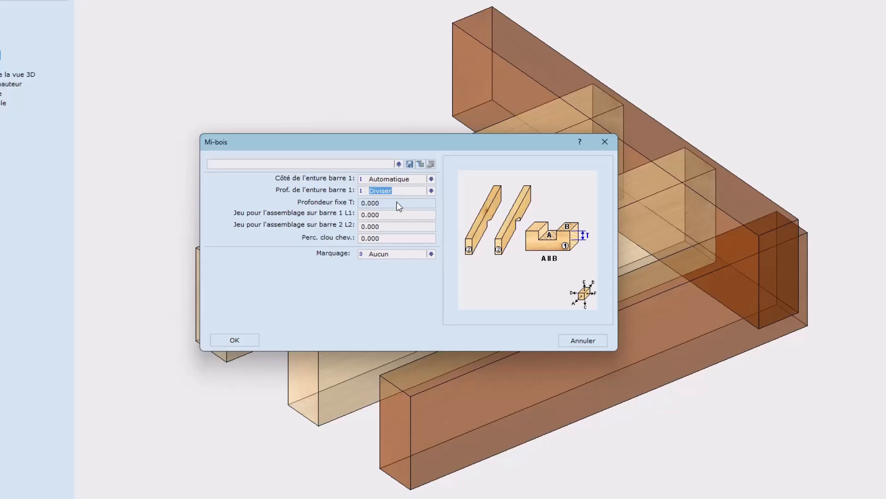
{"action": "left_click", "coordinate": [235, 340]}
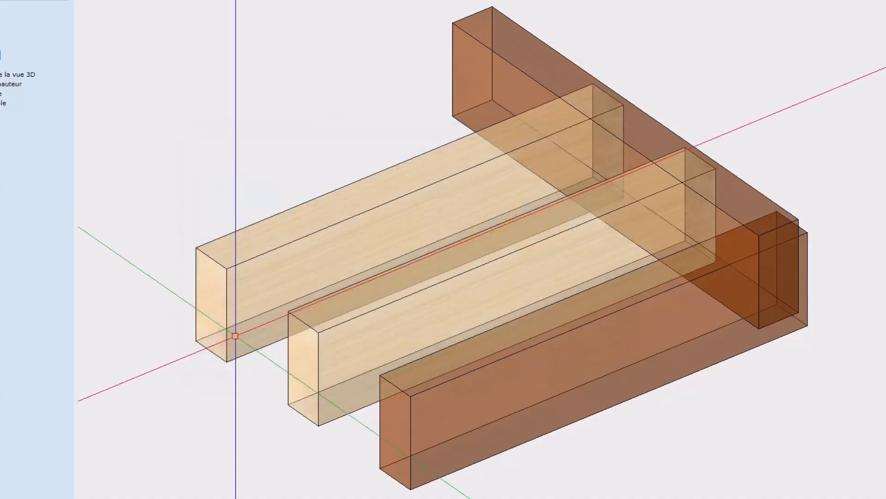
{"action": "left_click", "coordinate": [652, 102]}
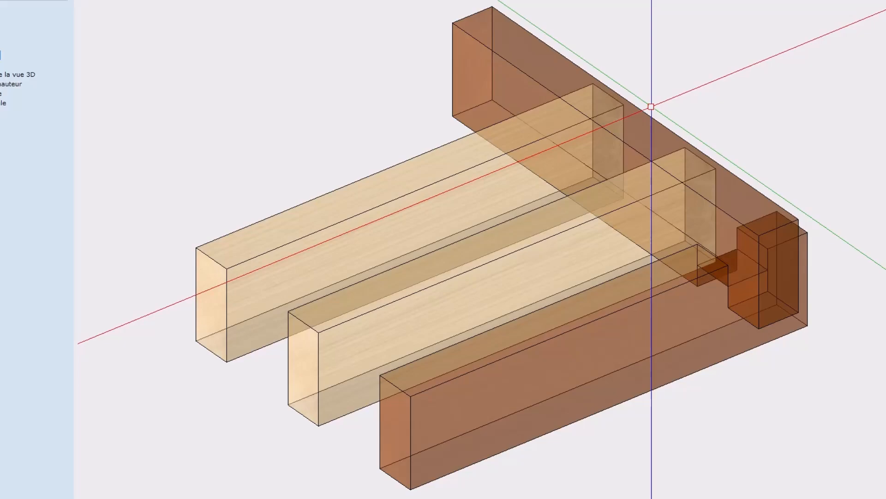
{"action": "key", "text": "ctrl+z"}
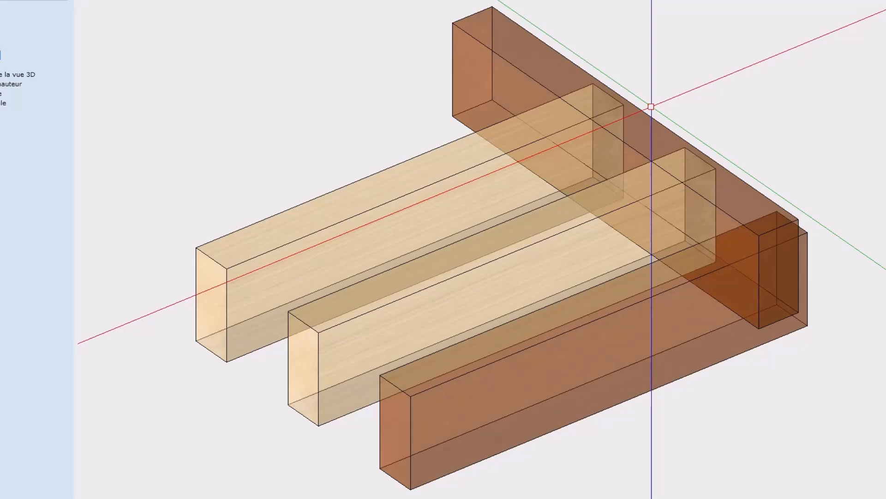
{"action": "left_click", "coordinate": [642, 102]}
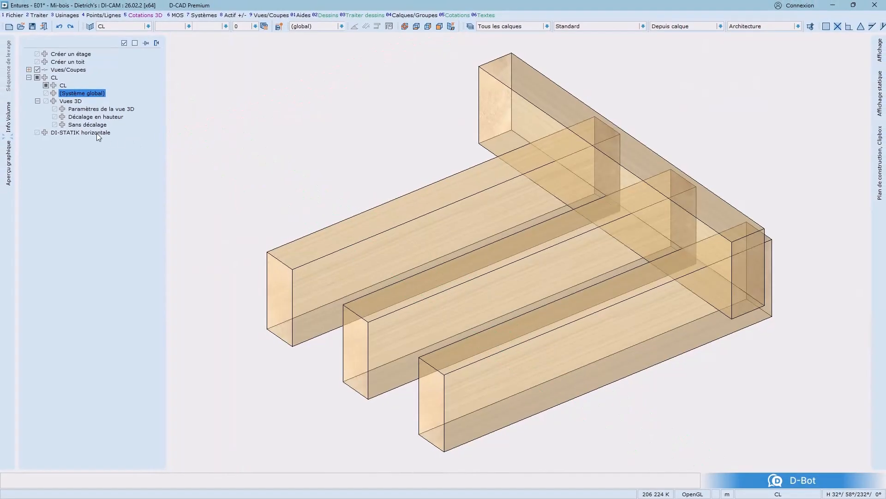
In the no-offset view, select the front joist and cross beam, start Mi-bois, and set the joint side for bar 1 to Choix
{"action": "left_click", "coordinate": [87, 125]}
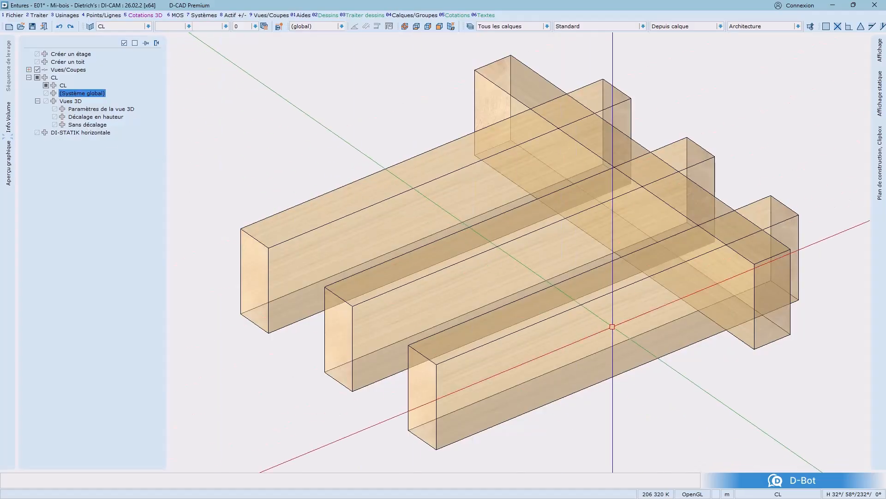
{"action": "left_click", "coordinate": [699, 381]}
{"action": "left_click", "coordinate": [732, 317]}
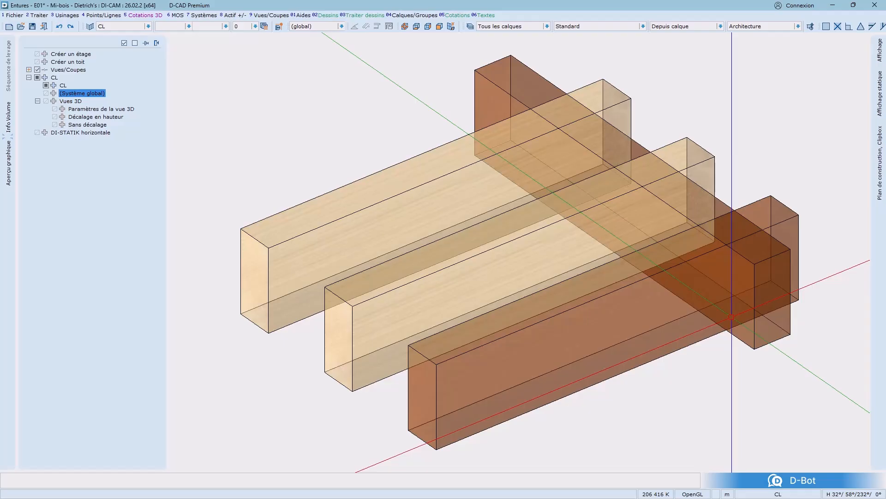
{"action": "right_click", "coordinate": [732, 314]}
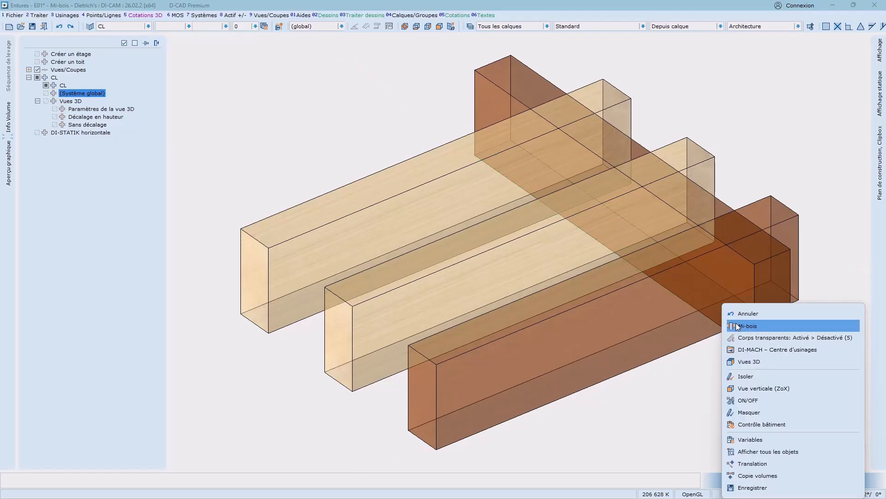
{"action": "left_click", "coordinate": [737, 326]}
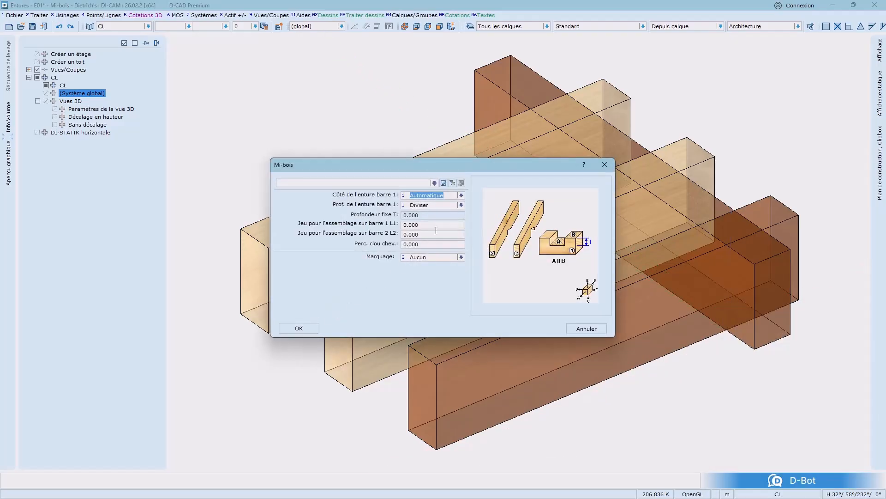
{"action": "left_click", "coordinate": [460, 195]}
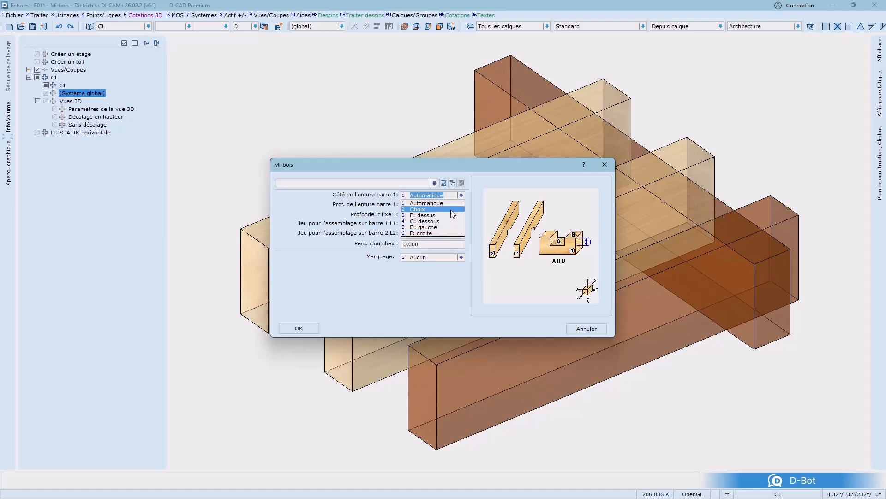
{"action": "left_click", "coordinate": [451, 209]}
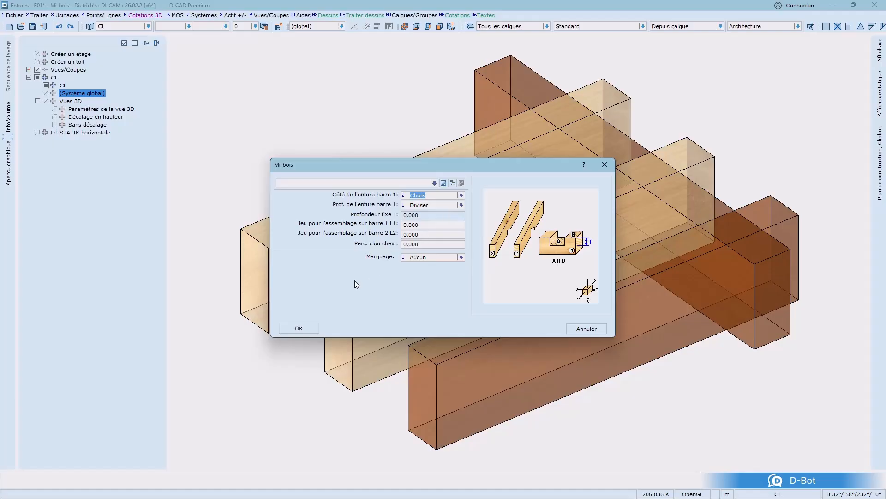
{"action": "left_click", "coordinate": [299, 328]}
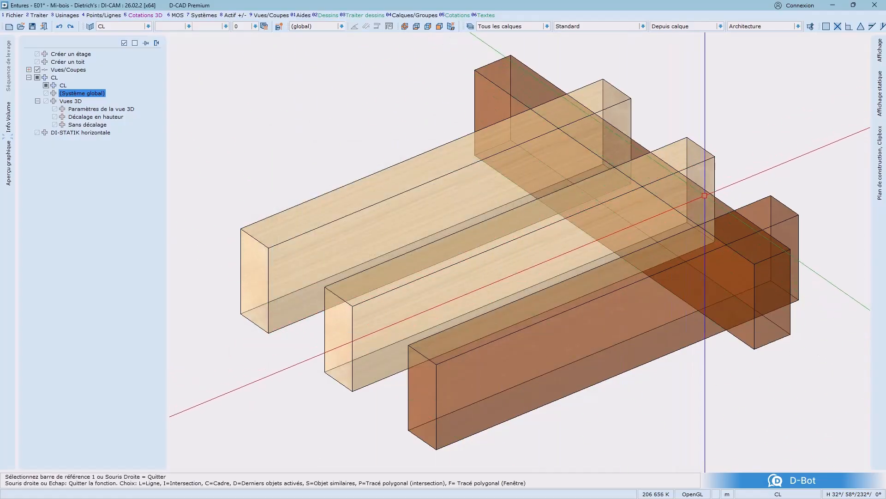
Try to pick the cross beam as reference bar and choose the face for the joint
{"action": "left_click", "coordinate": [711, 194]}
{"action": "key", "text": "Return"}
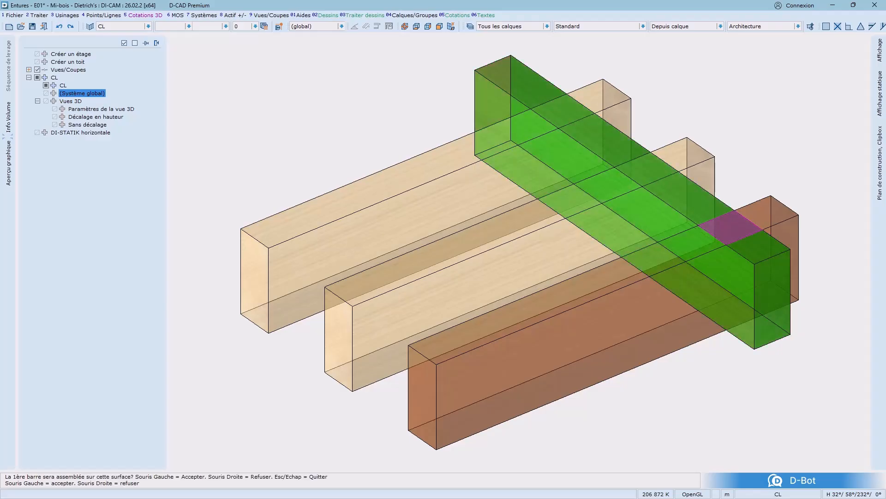
{"action": "right_click", "coordinate": [711, 193]}
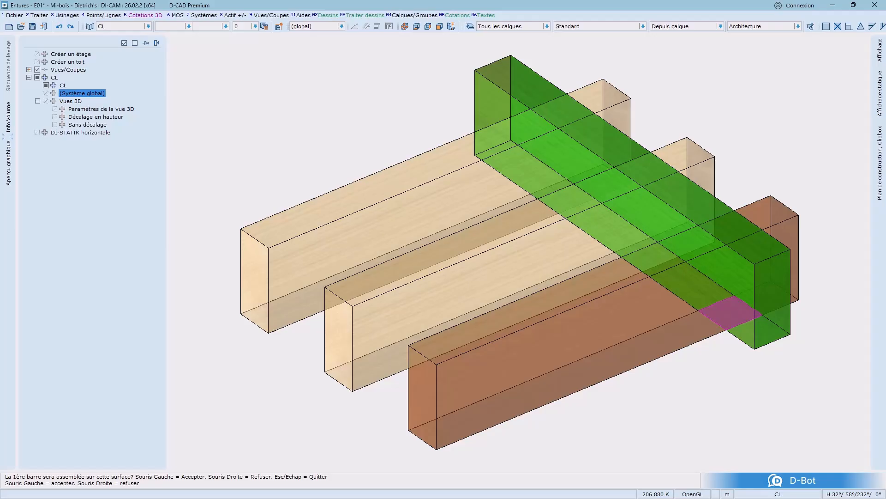
{"action": "left_click", "coordinate": [706, 192]}
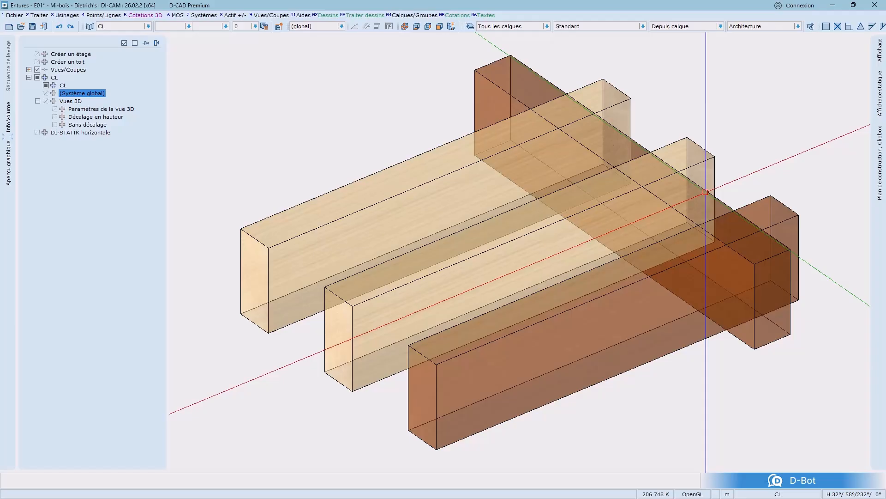
Restart the Mi-bois joint and set the depth of the joint in bar 1 to Choix
{"action": "right_click", "coordinate": [700, 199]}
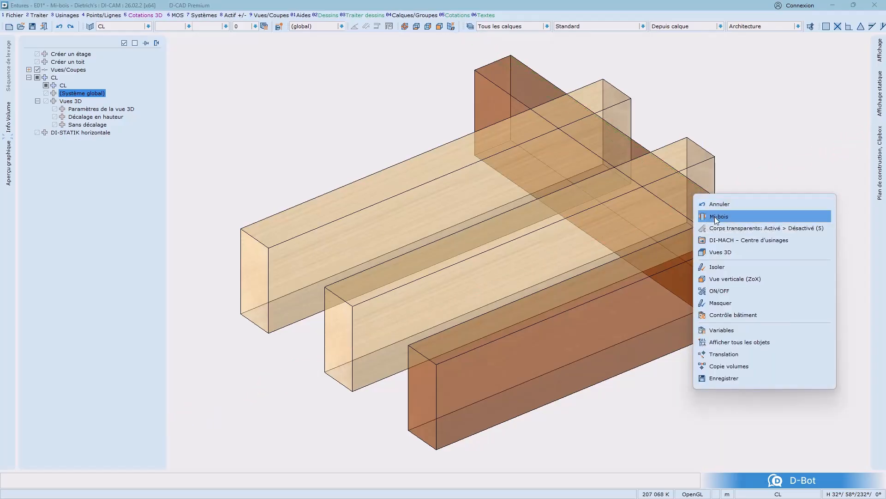
{"action": "left_click", "coordinate": [715, 217]}
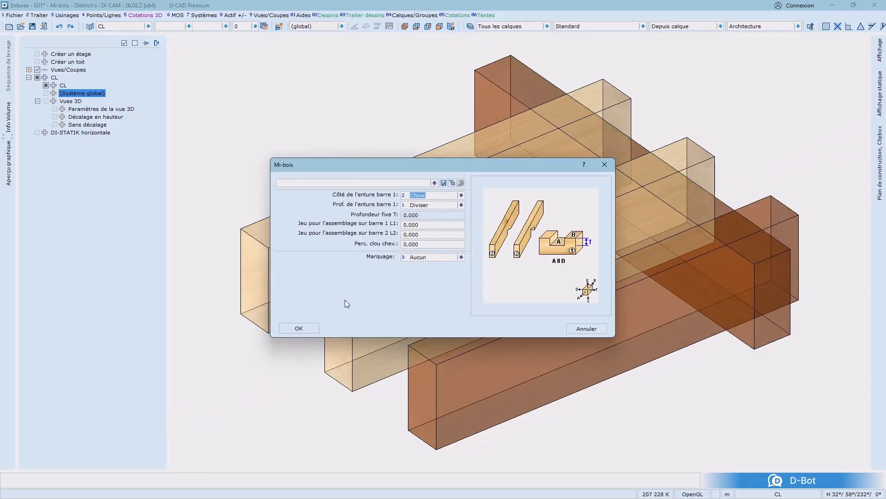
{"action": "left_click", "coordinate": [446, 206]}
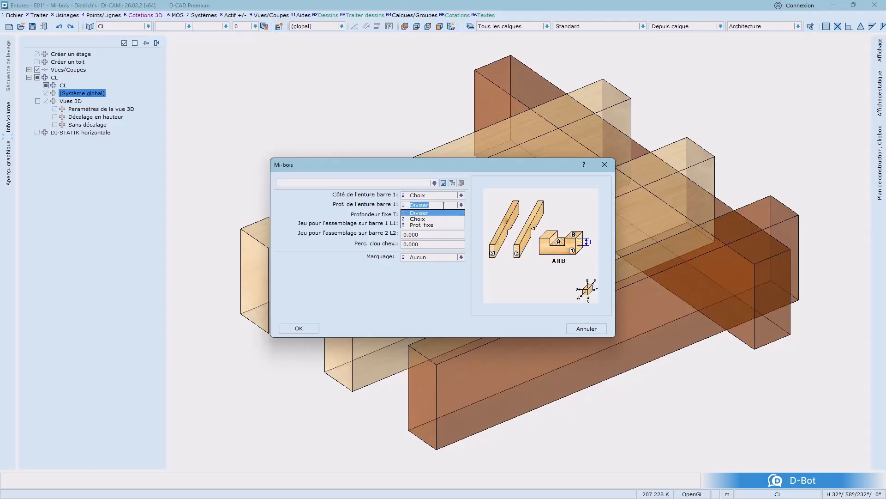
{"action": "left_click", "coordinate": [433, 218]}
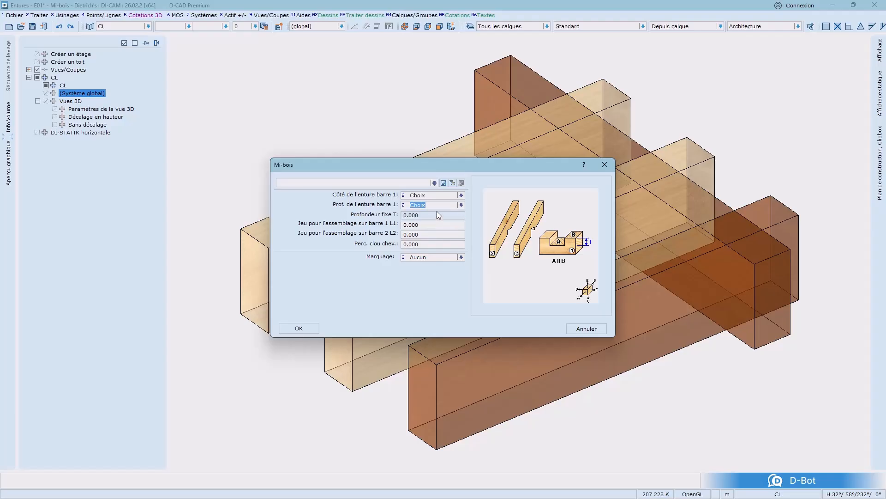
{"action": "left_click", "coordinate": [299, 329]}
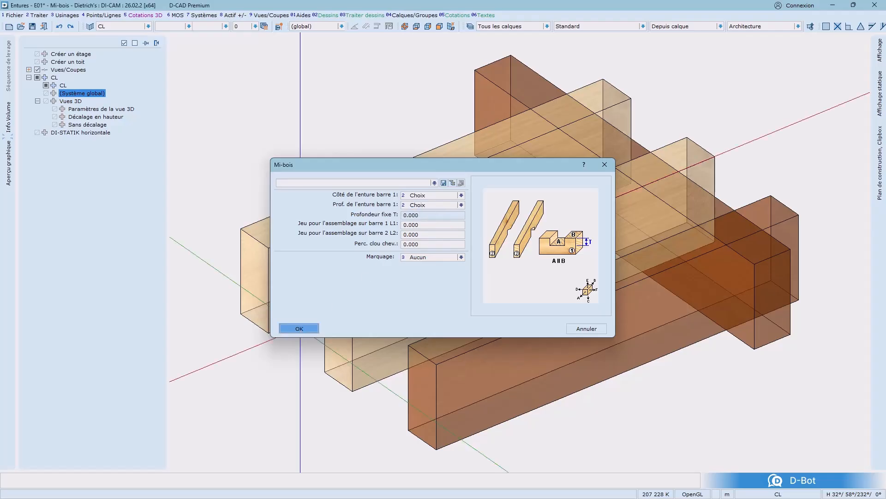
Pick the cross beam as reference bar, accept its upper face, set the chosen depth to 0.12, and undo the joint
{"action": "left_click", "coordinate": [719, 200]}
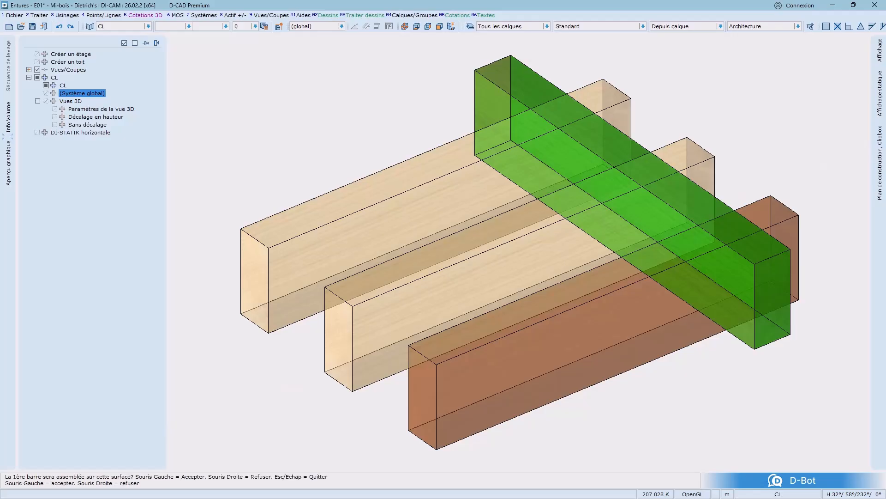
{"action": "left_click", "coordinate": [719, 199]}
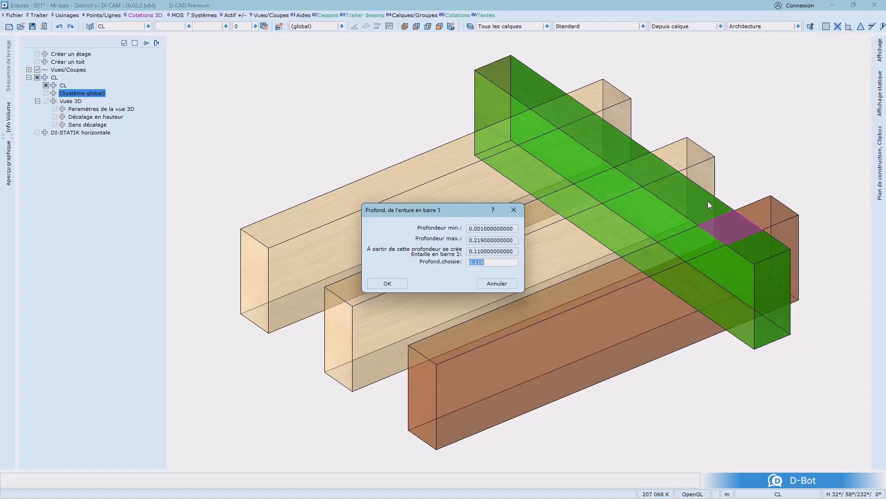
{"action": "type", "text": "0.12"}
{"action": "left_click", "coordinate": [400, 283]}
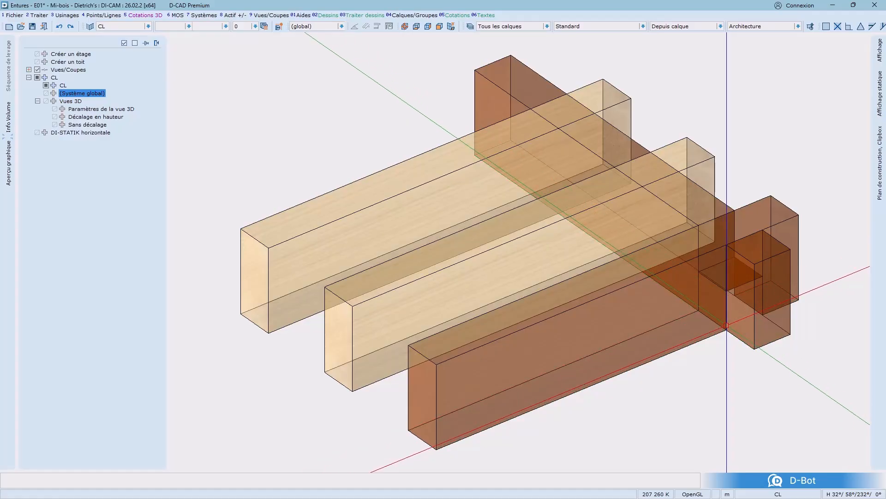
{"action": "key", "text": "ctrl+z"}
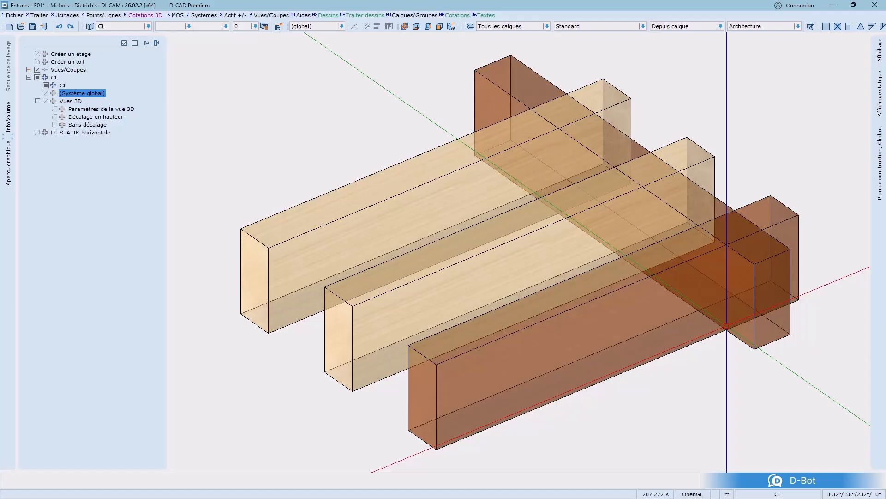
Restart the Mi-bois joint and set the depth of the joint in bar 1 to Prof. fixe with a fixed depth of 0.12
{"action": "right_click", "coordinate": [718, 312]}
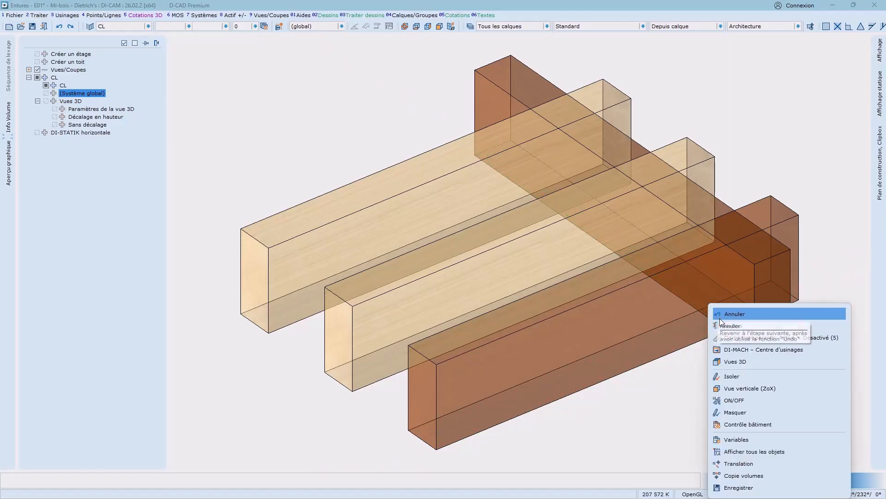
{"action": "left_click", "coordinate": [724, 325]}
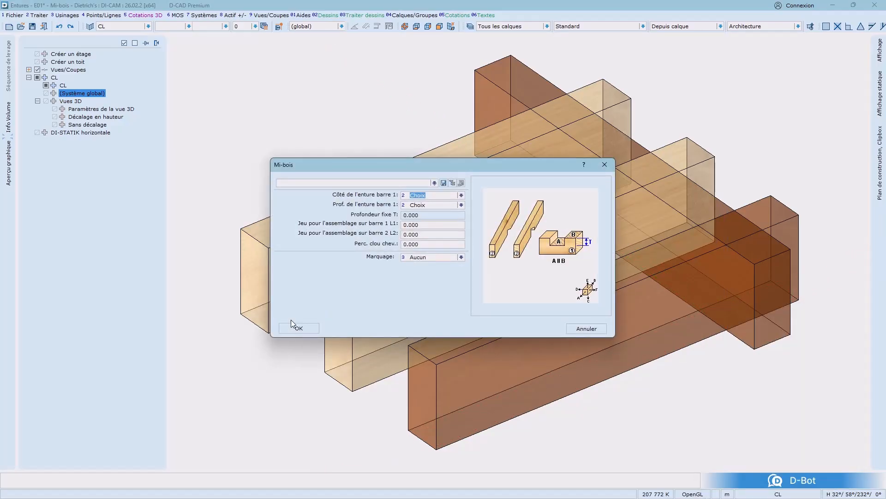
{"action": "left_click", "coordinate": [432, 204]}
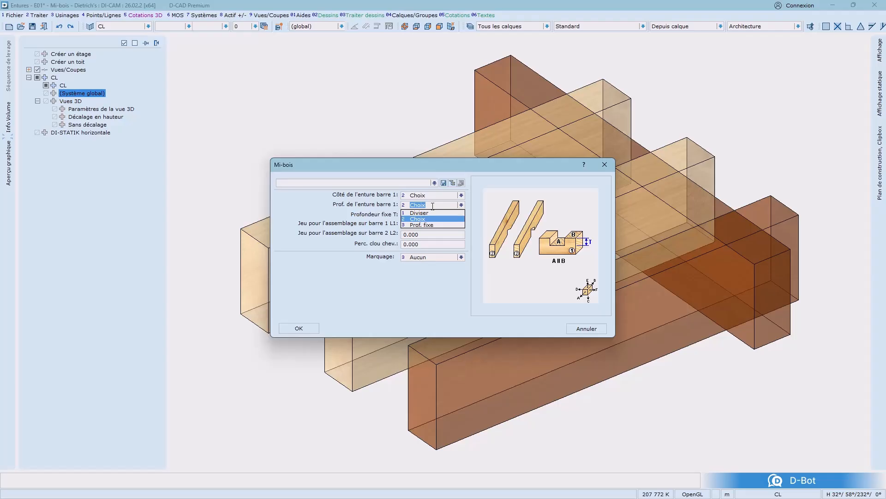
{"action": "left_click", "coordinate": [427, 225]}
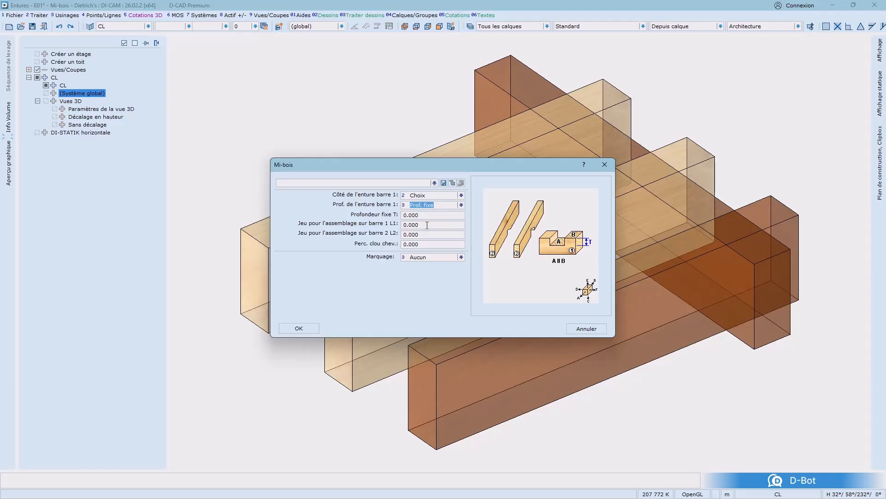
{"action": "left_click", "coordinate": [432, 215]}
{"action": "type", "text": "0.12"}
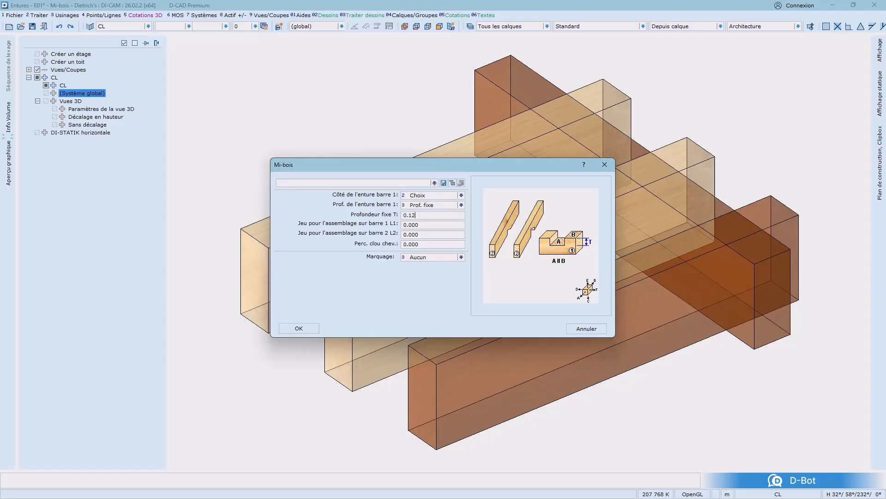
{"action": "left_click", "coordinate": [308, 331]}
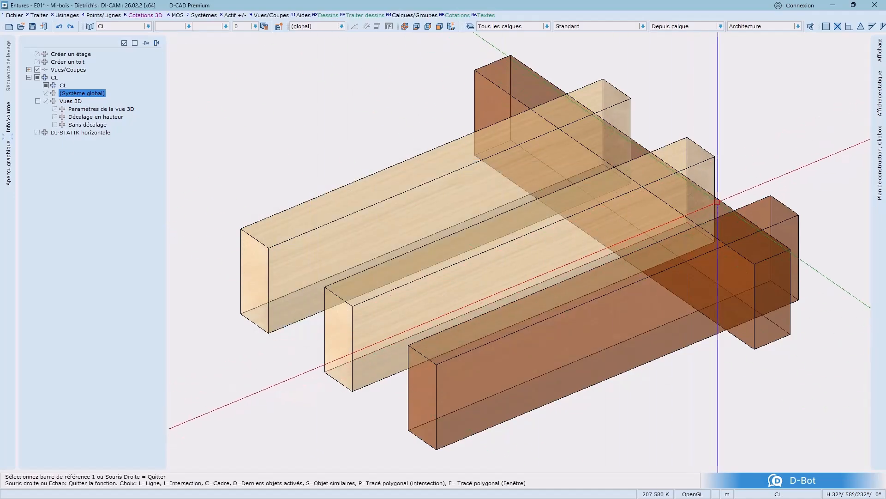
Pick the cross beam as reference bar, accept its upper face for the joint, and leave the command
{"action": "left_click", "coordinate": [715, 258]}
{"action": "key", "text": "Return"}
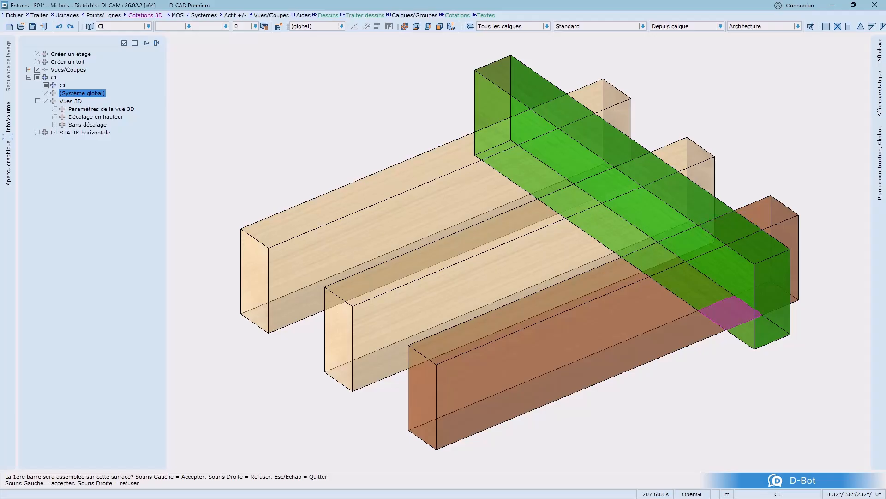
{"action": "left_click", "coordinate": [720, 200]}
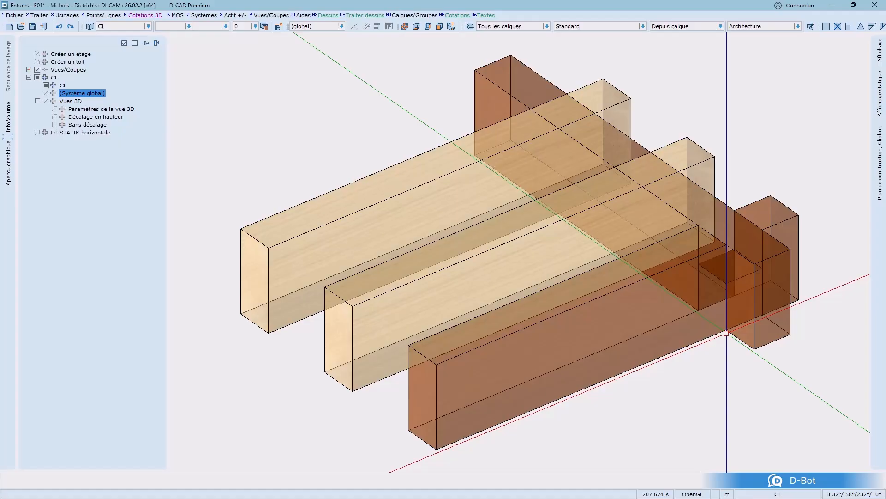
{"action": "key", "text": "Escape"}
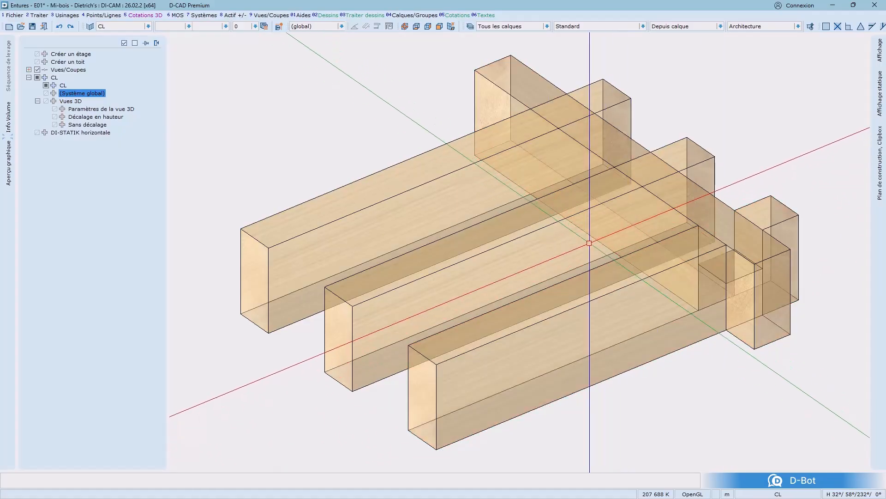
In the Décalage en hauteur view, select the front joist and cross beam, start Mi-bois, and set the fixed depth to 0
{"action": "left_click", "coordinate": [101, 116]}
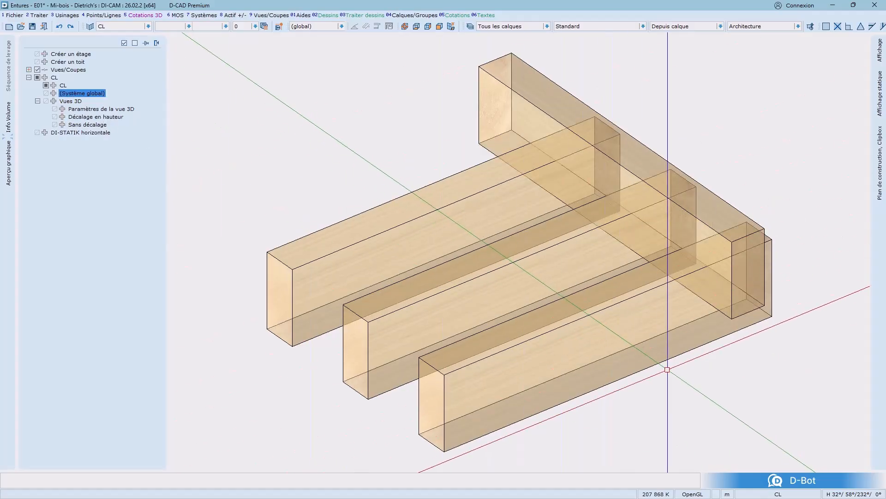
{"action": "left_click", "coordinate": [688, 390]}
{"action": "left_click", "coordinate": [739, 267]}
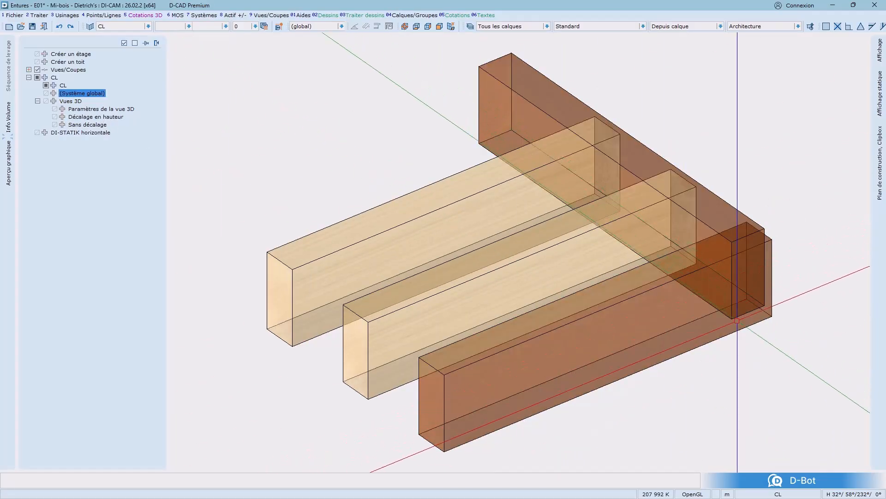
{"action": "right_click", "coordinate": [726, 336]}
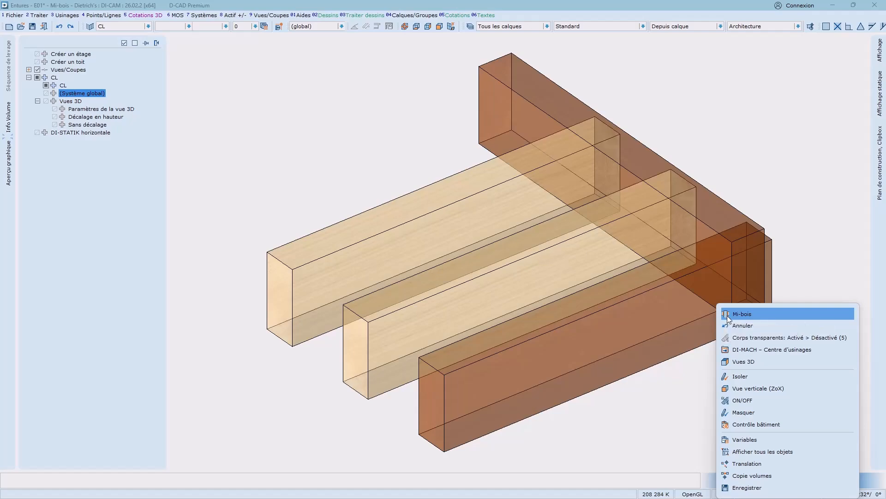
{"action": "left_click", "coordinate": [730, 311]}
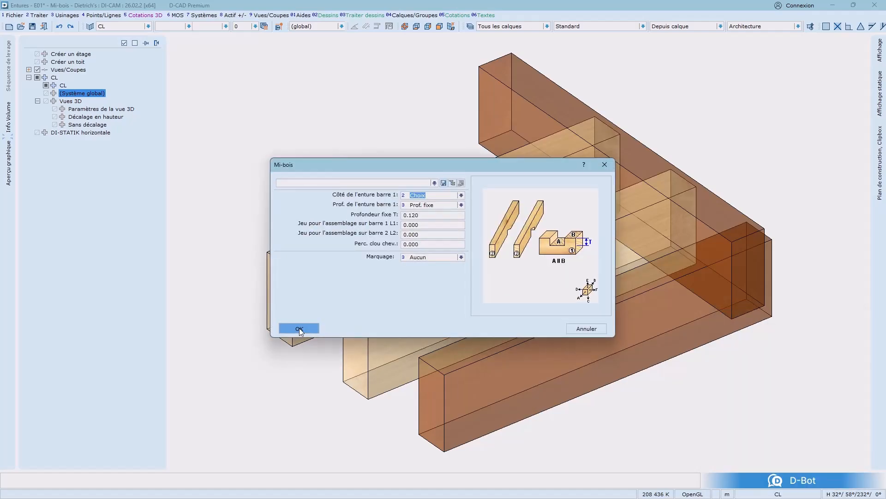
{"action": "left_click", "coordinate": [432, 212]}
{"action": "type", "text": "0"}
{"action": "left_click", "coordinate": [295, 328]}
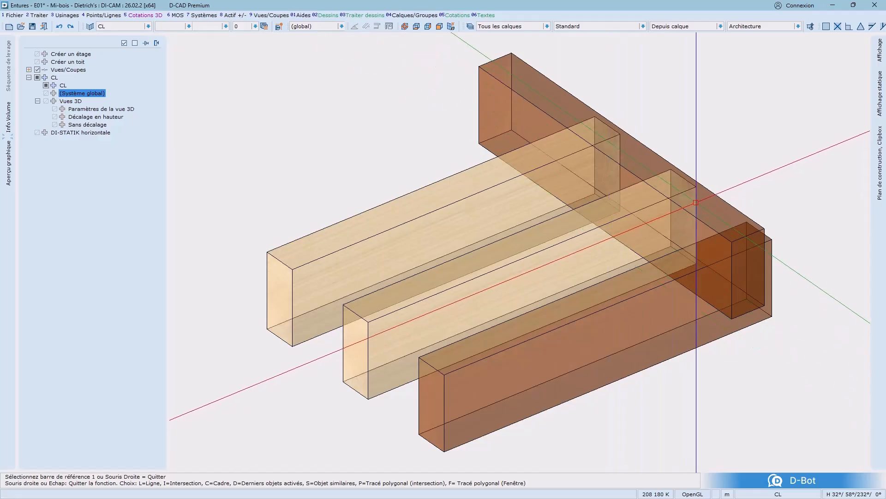
Pick the cross beam as reference bar, accept the proposed face for the joint, and leave the command
{"action": "left_click", "coordinate": [711, 187]}
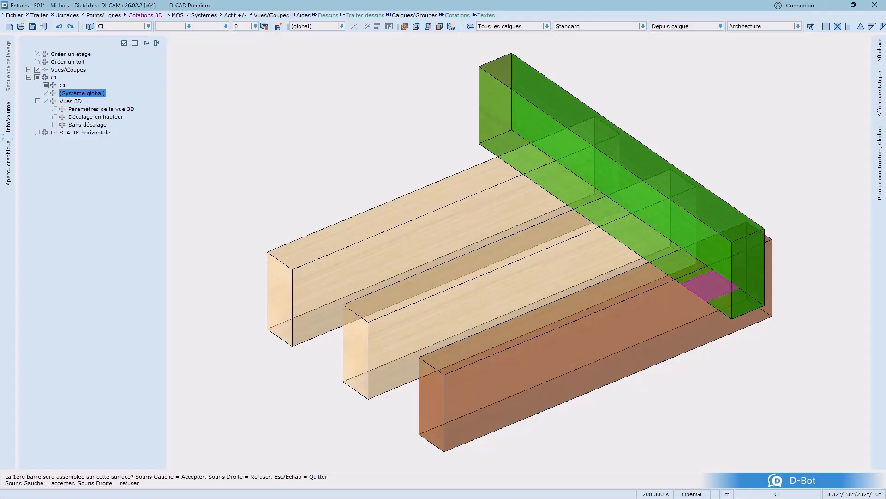
{"action": "left_click", "coordinate": [711, 187]}
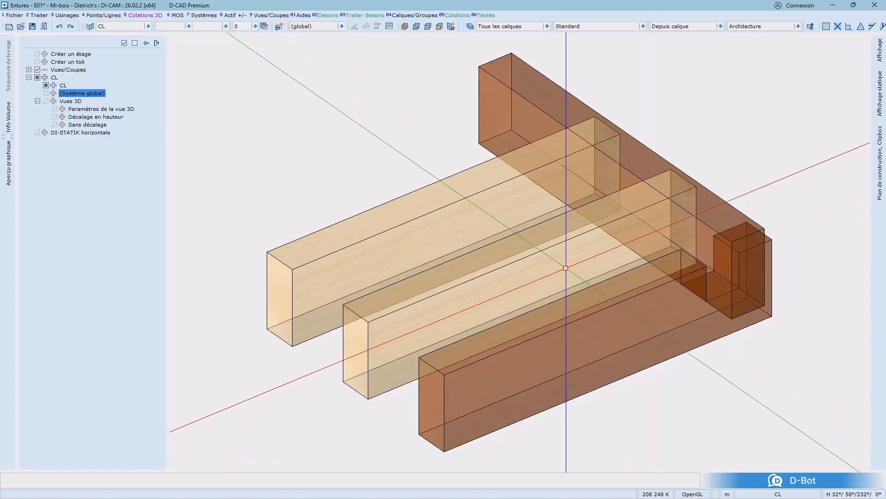
{"action": "left_click", "coordinate": [279, 166]}
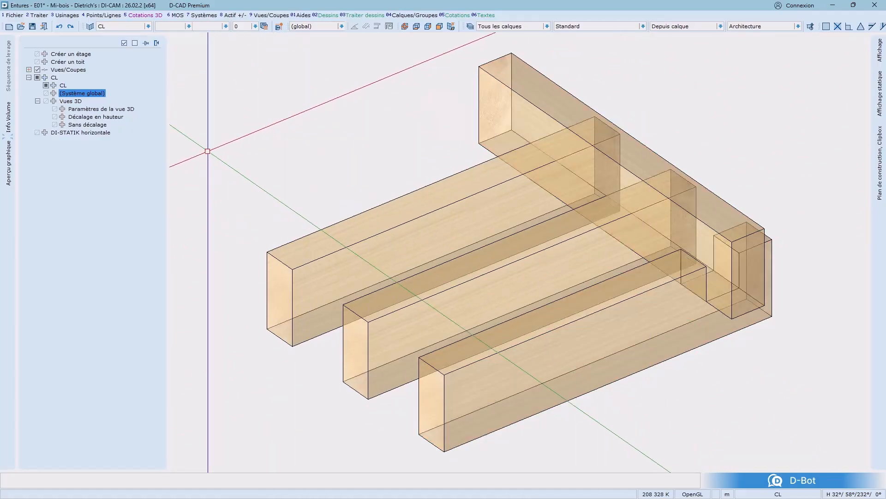
Switch to the Paramètres de la vue 3D view showing both beam sets and start the Mi-bois joint
{"action": "double_click", "coordinate": [127, 110]}
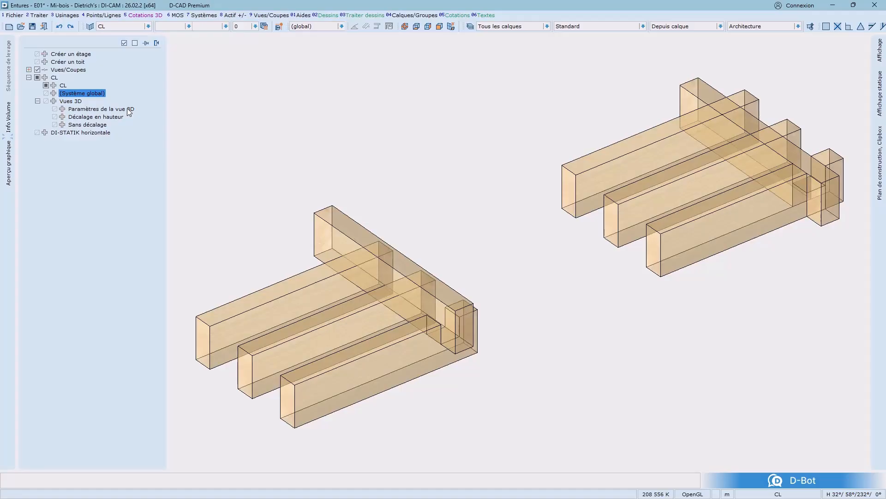
{"action": "right_click", "coordinate": [486, 231]}
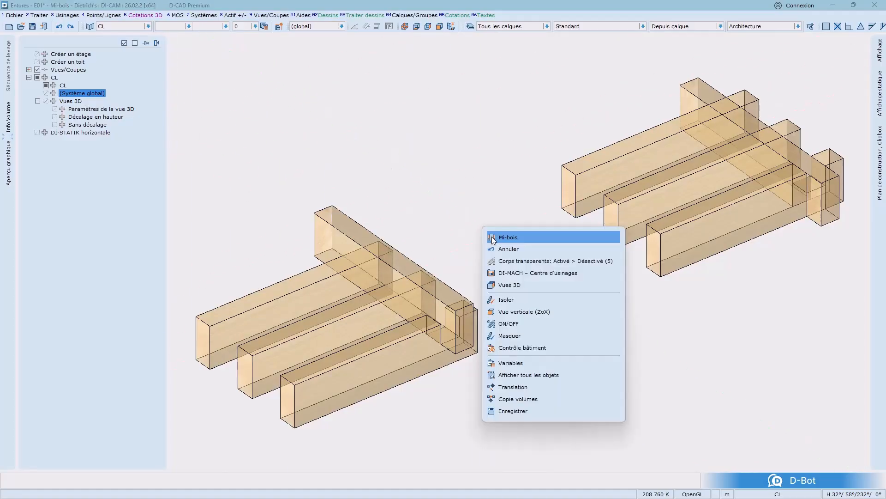
{"action": "left_click", "coordinate": [492, 237]}
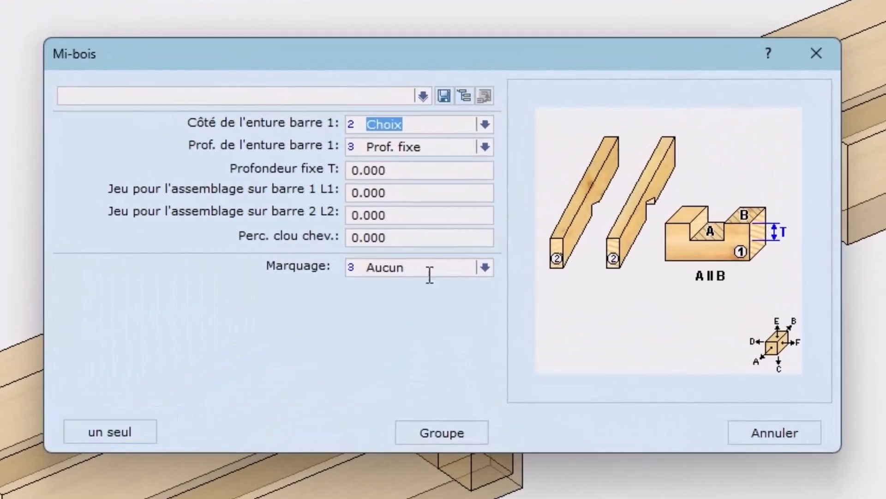
Review the clearance fields for bars 1 and 2, the nail field, and the Marquage options in the Mi-bois dialog
{"action": "left_click", "coordinate": [451, 196]}
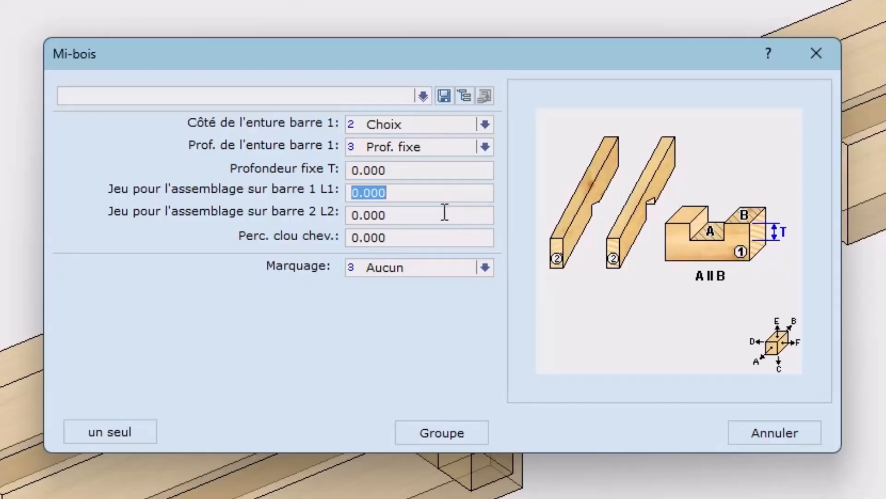
{"action": "left_click", "coordinate": [444, 213]}
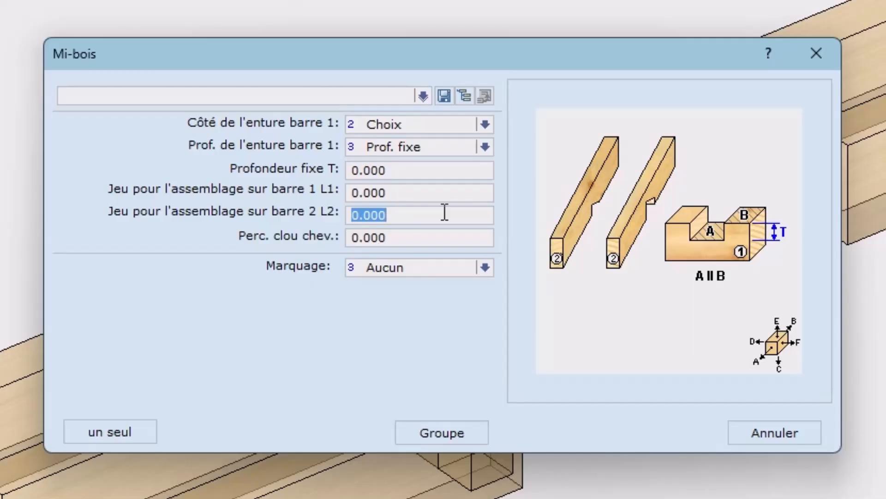
{"action": "left_click", "coordinate": [434, 234]}
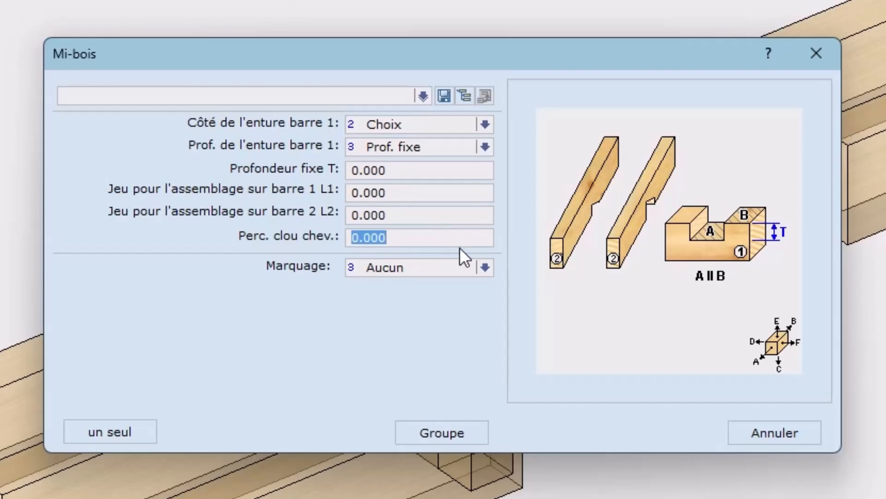
{"action": "left_click", "coordinate": [483, 266]}
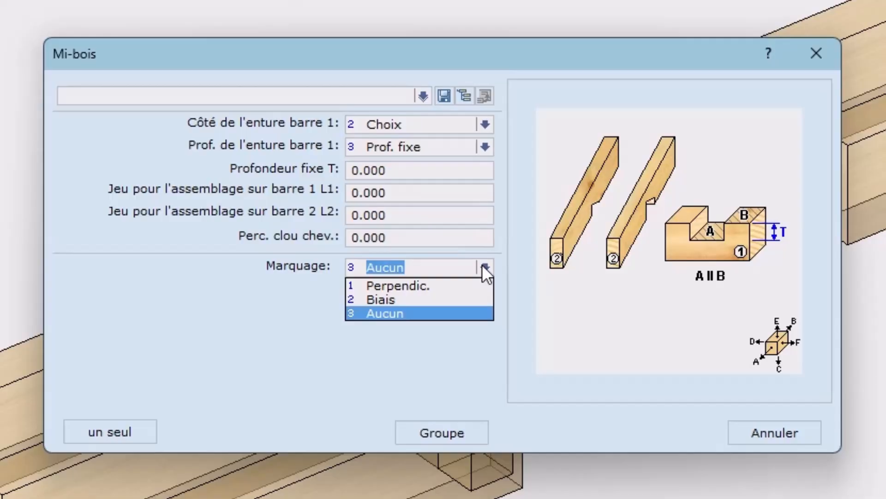